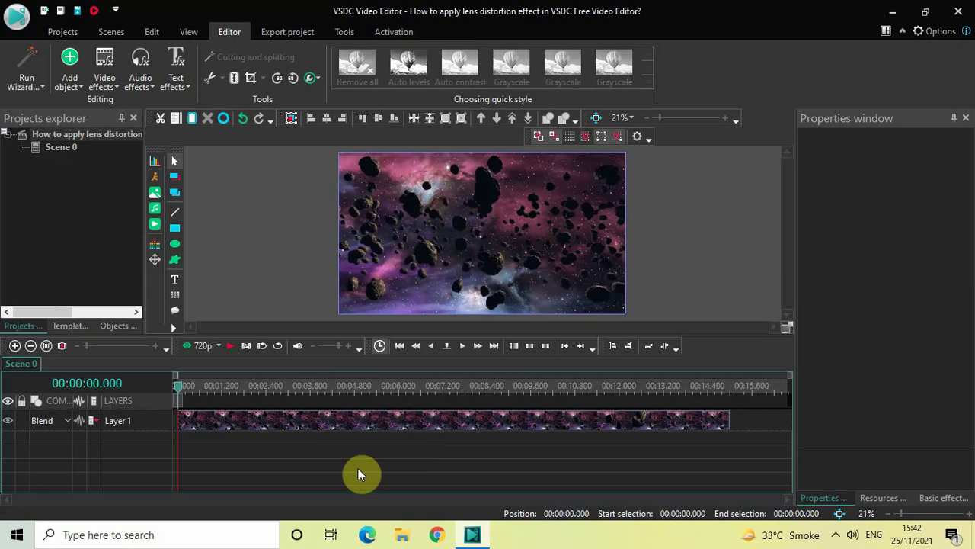
Step: Preview the asteroid clip, then open it for editing from the timeline start
{"action": "key", "text": "space"}
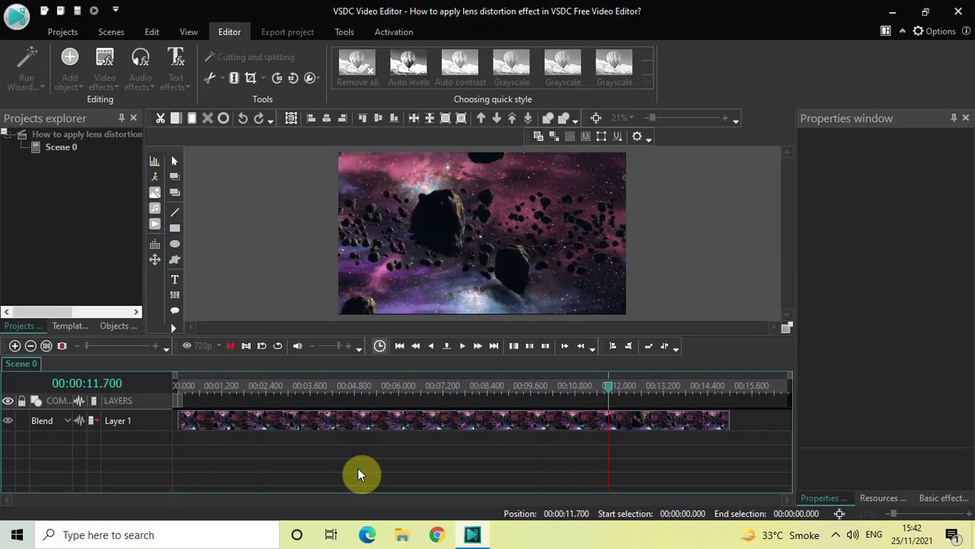
{"action": "key", "text": "space"}
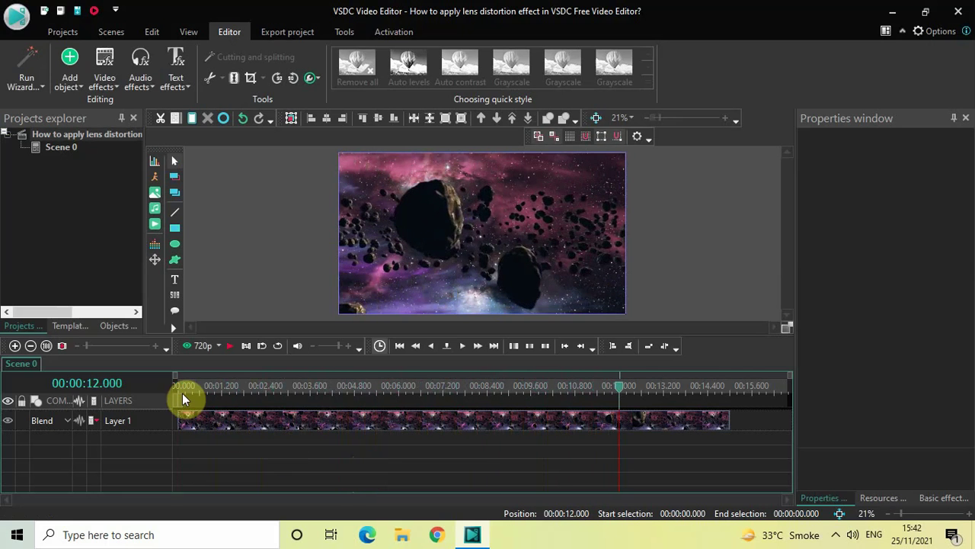
{"action": "left_click", "coordinate": [176, 387]}
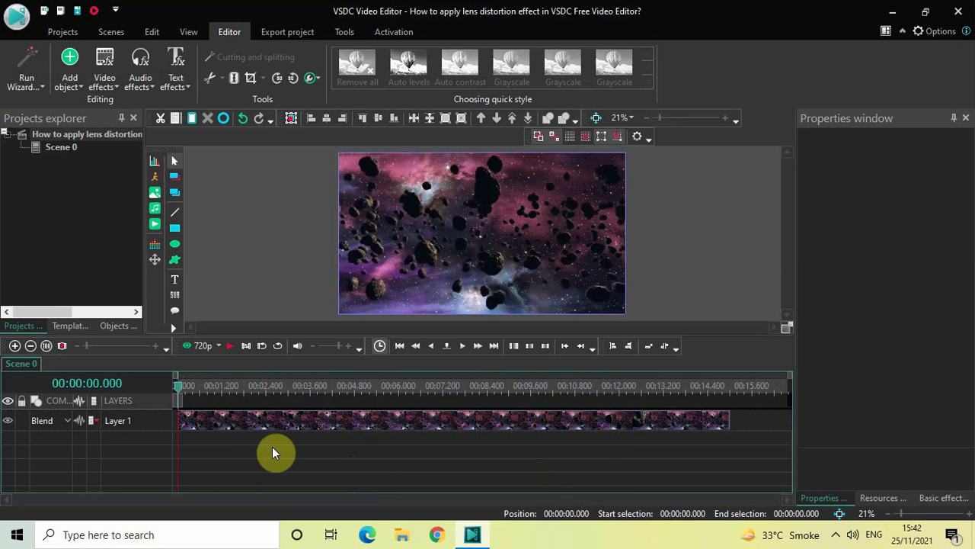
{"action": "left_click", "coordinate": [327, 427]}
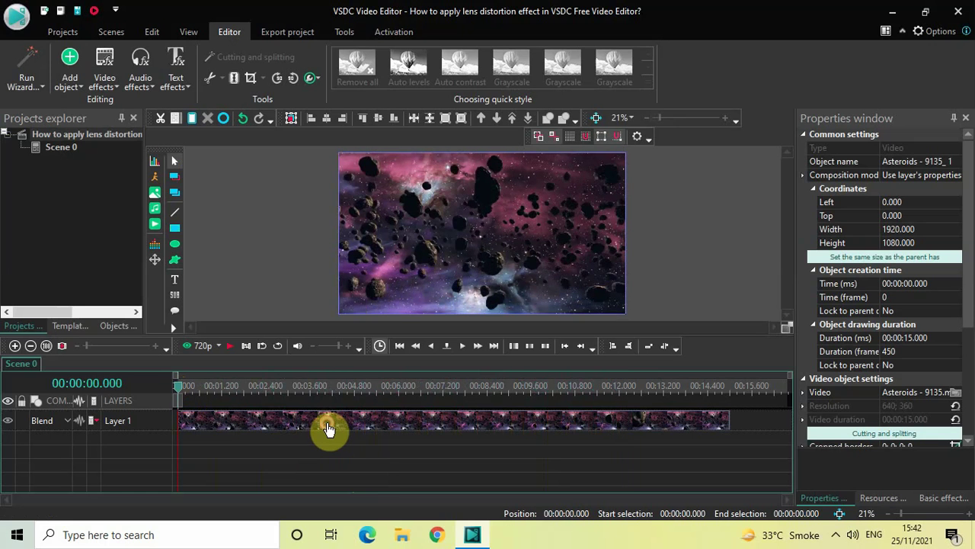
{"action": "double_click", "coordinate": [328, 427]}
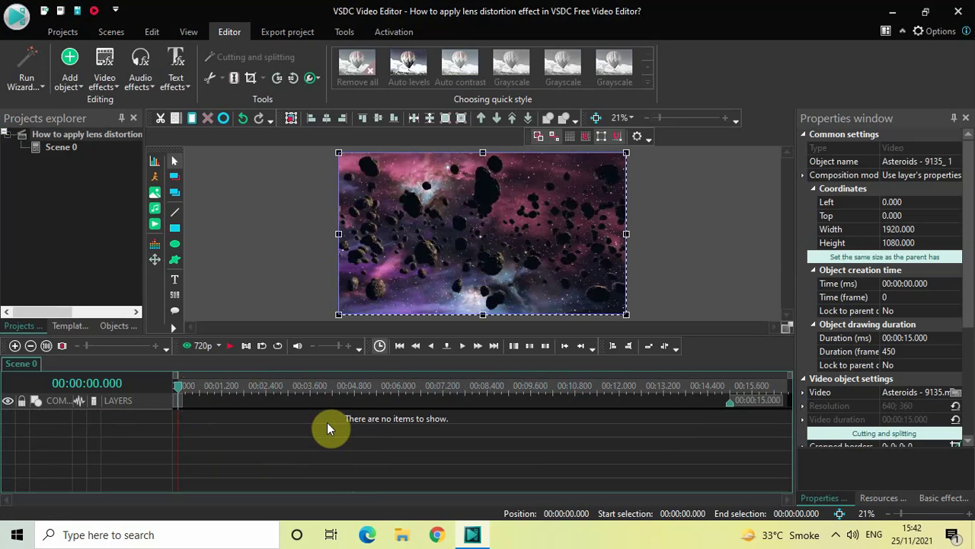
Step: Add a Lens distortion effect from Video effects > Transforms
{"action": "left_click", "coordinate": [104, 80]}
{"action": "mouse_move", "coordinate": [171, 149]}
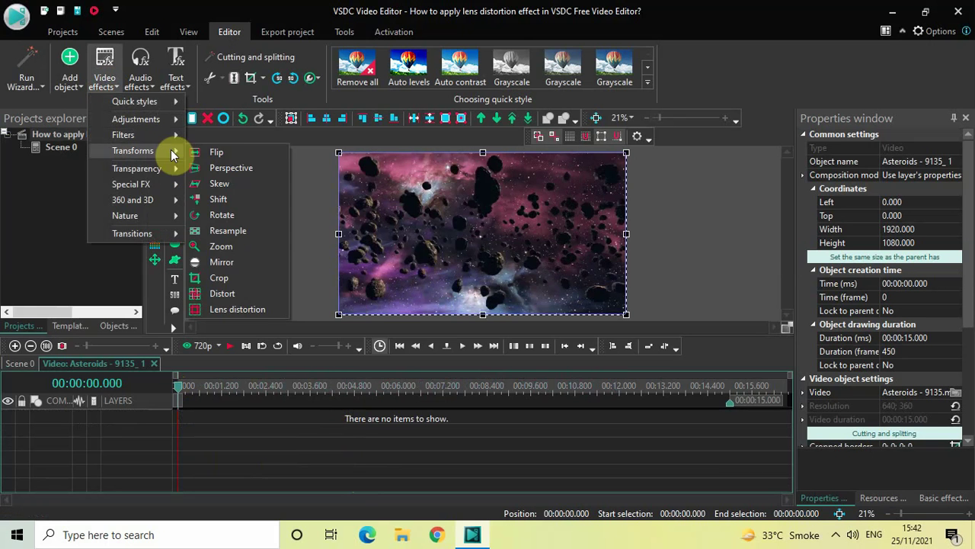
{"action": "left_click", "coordinate": [248, 308]}
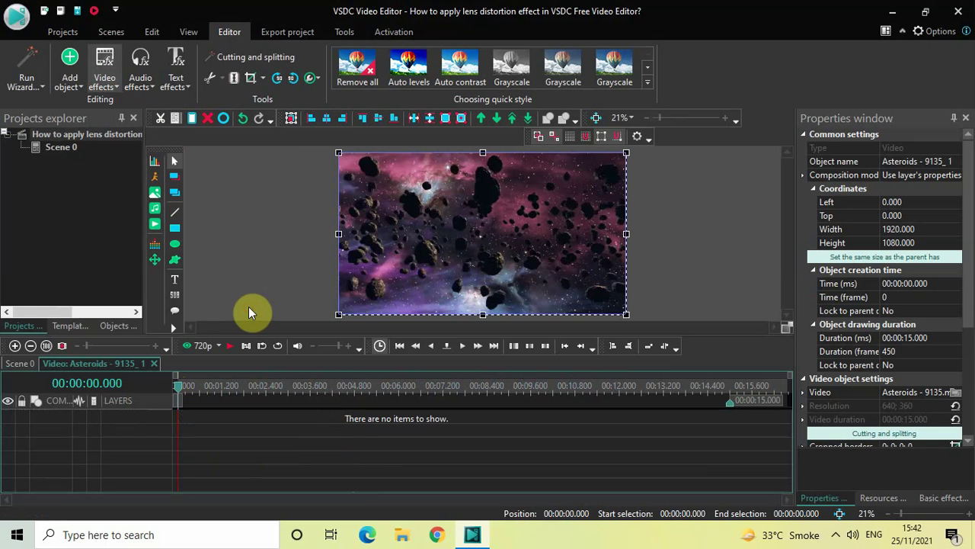
Step: Accept the default position settings and shorten LensDistortion 1 to 00:00:05.000
{"action": "left_click", "coordinate": [619, 336]}
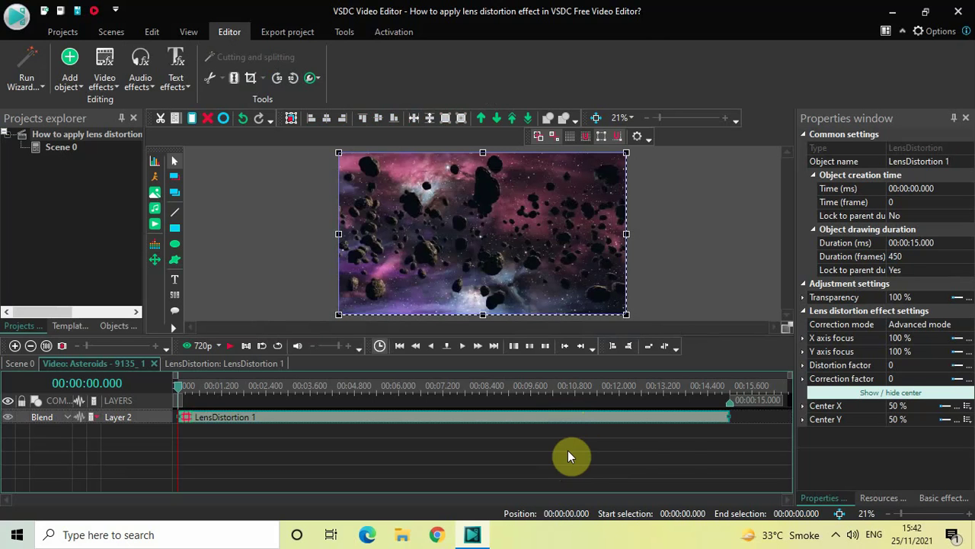
{"action": "left_click", "coordinate": [951, 243]}
{"action": "key", "text": "BackSpace"}
{"action": "key", "text": "BackSpace"}
{"action": "key", "text": "BackSpace"}
{"action": "key", "text": "BackSpace"}
{"action": "key", "text": "BackSpace"}
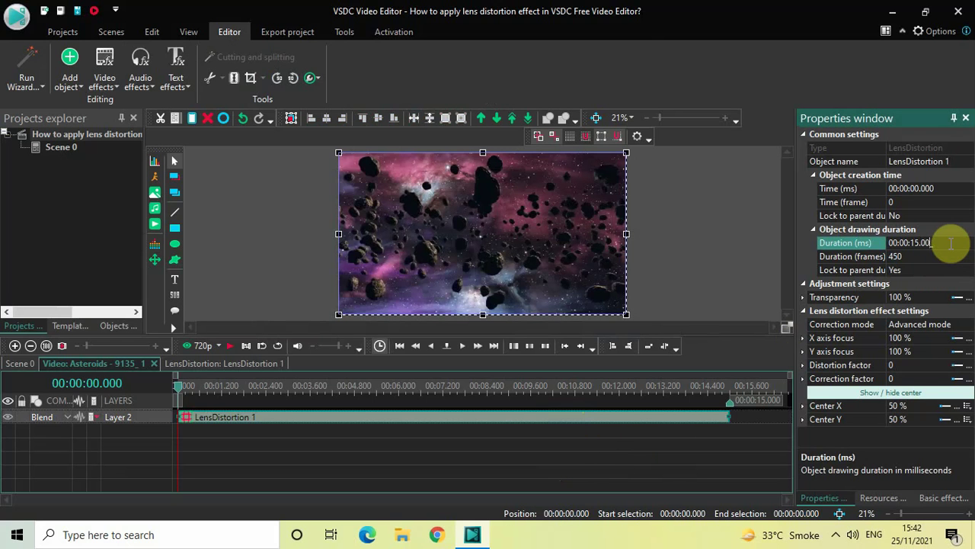
{"action": "type", "text": "5.000"}
{"action": "key", "text": "Return"}
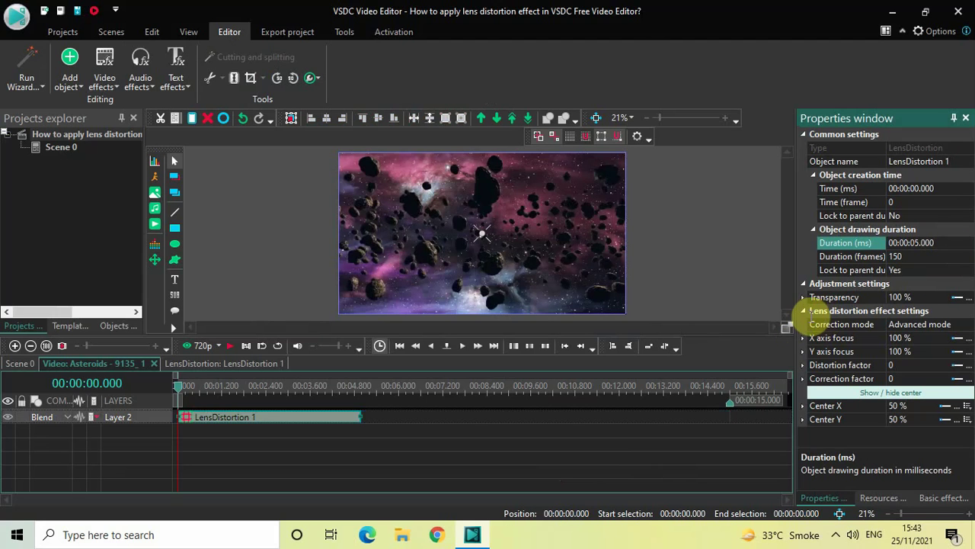
{"action": "left_click", "coordinate": [848, 314]}
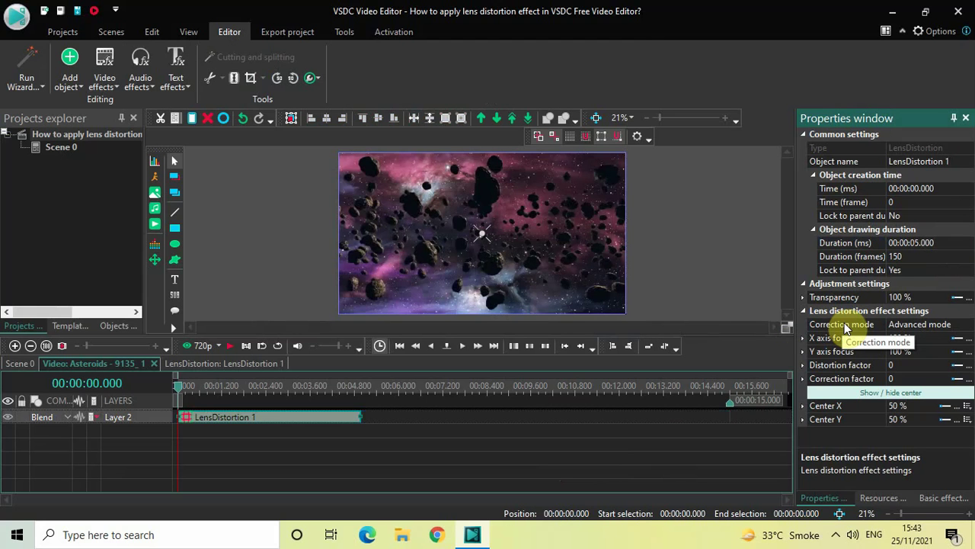
Step: Switch LensDistortion 1 to Light mode correction with a Focus of 125 %
{"action": "left_click", "coordinate": [971, 326]}
{"action": "left_click", "coordinate": [970, 326]}
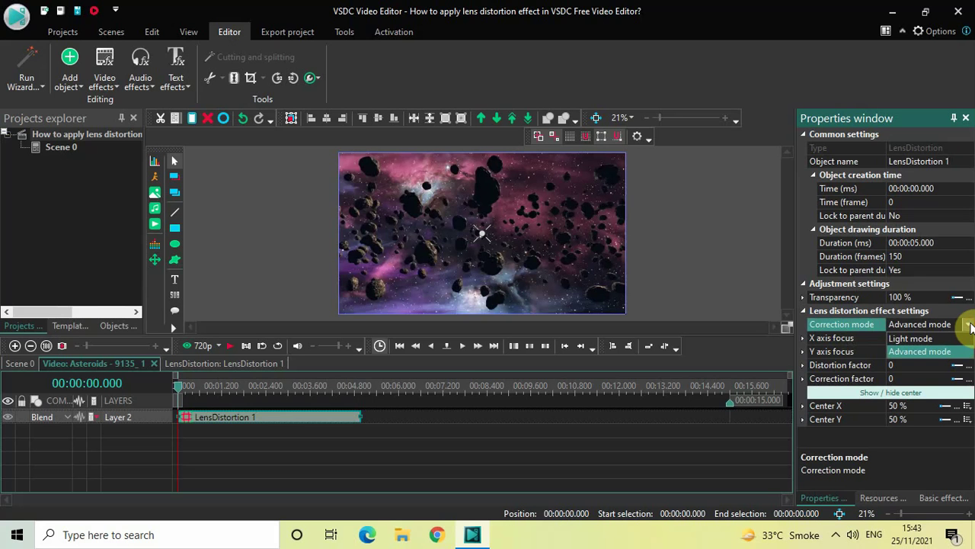
{"action": "left_click", "coordinate": [938, 339]}
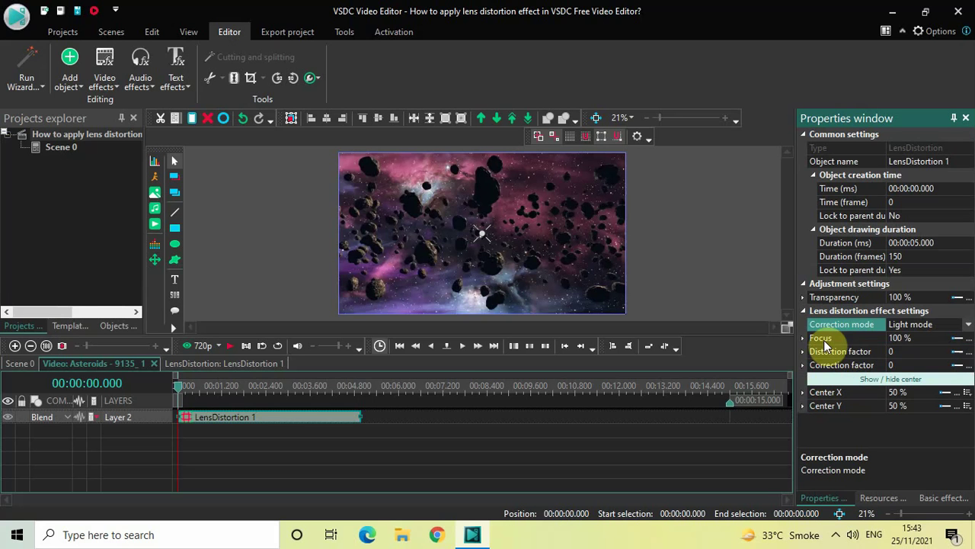
{"action": "left_click", "coordinate": [922, 339]}
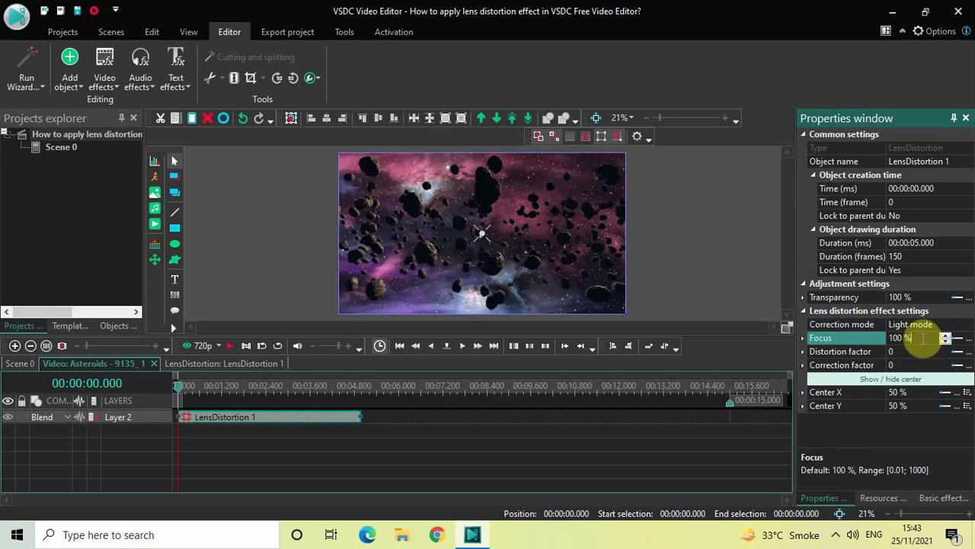
{"action": "key", "text": "BackSpace"}
{"action": "key", "text": "BackSpace"}
{"action": "key", "text": "BackSpace"}
{"action": "key", "text": "BackSpace"}
{"action": "type", "text": "25"}
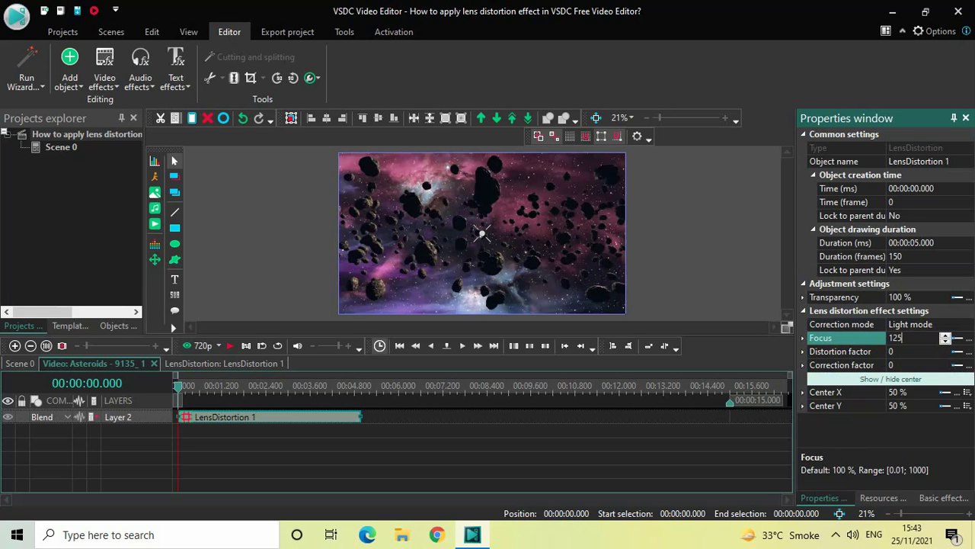
{"action": "key", "text": "Return"}
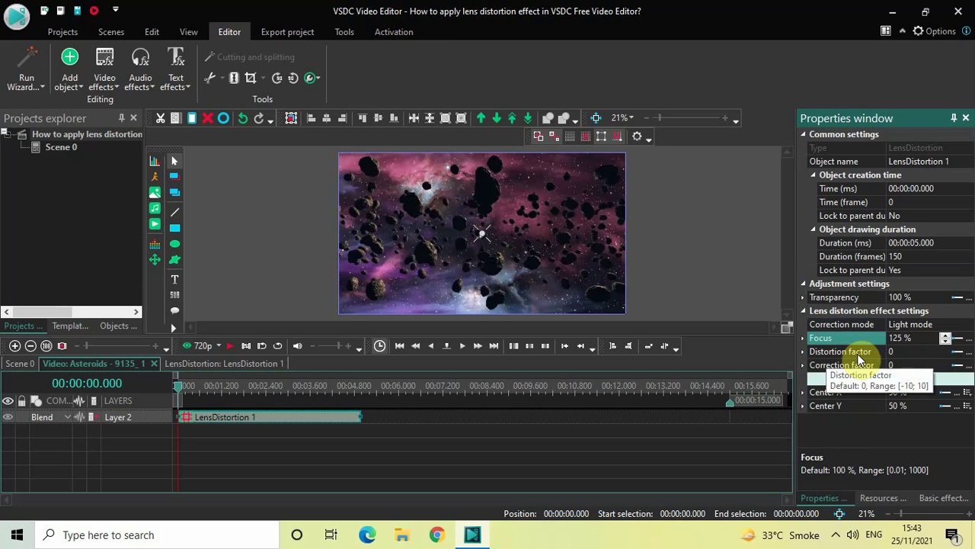
{"action": "left_click", "coordinate": [917, 354]}
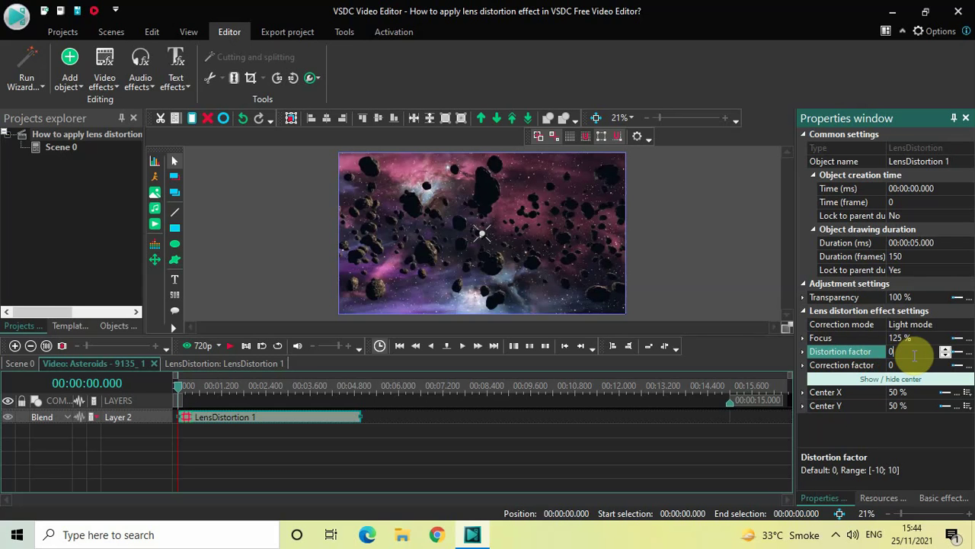
Step: Enter a Distortion factor of 0; 10, then deselect the effect
{"action": "type", "text": "."}
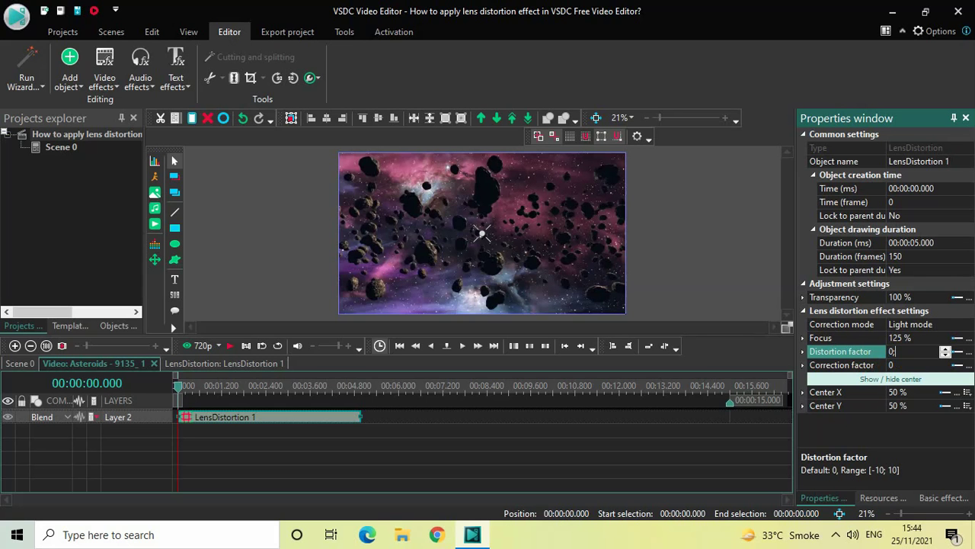
{"action": "type", "text": "10"}
{"action": "key", "text": "Return"}
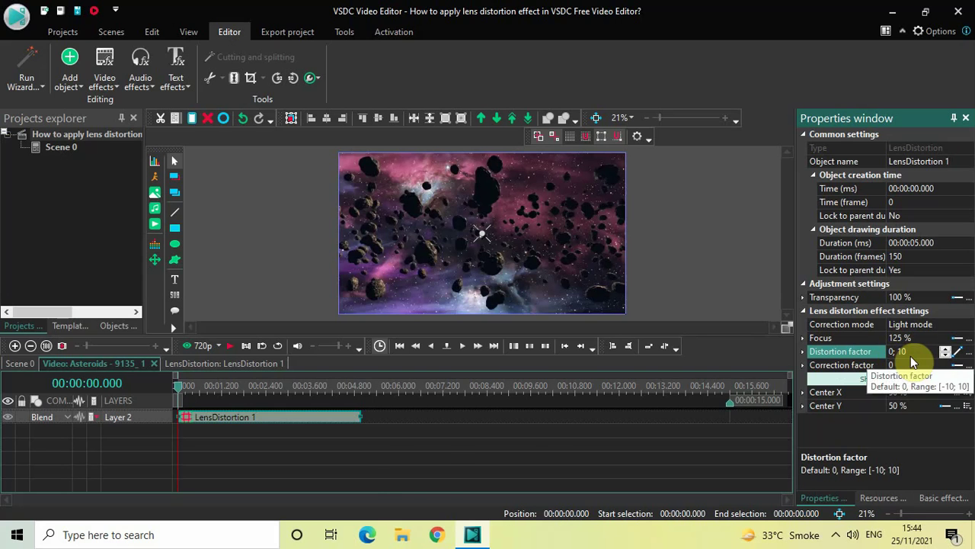
{"action": "left_click", "coordinate": [375, 469]}
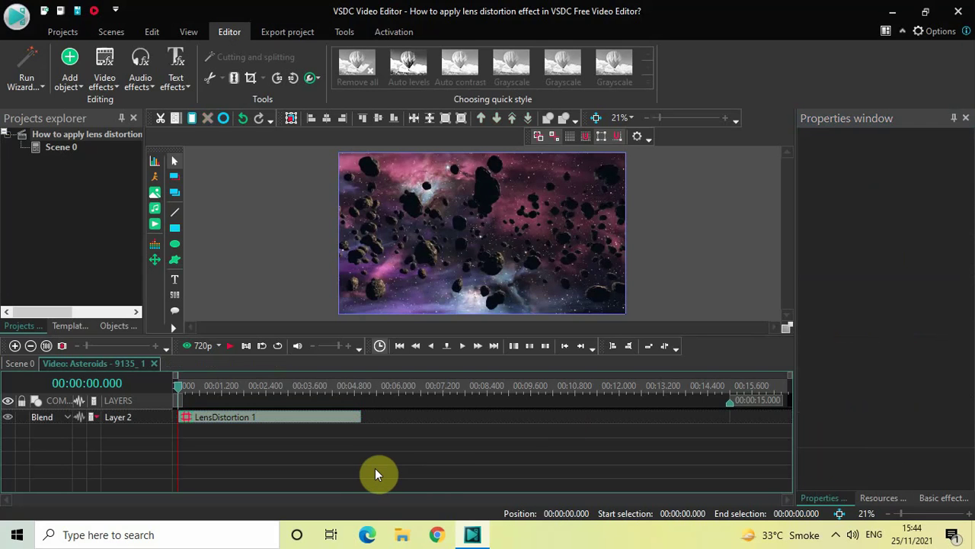
Step: Preview the 0-to-10 warp playback, then reselect LensDistortion 1
{"action": "key", "text": "space"}
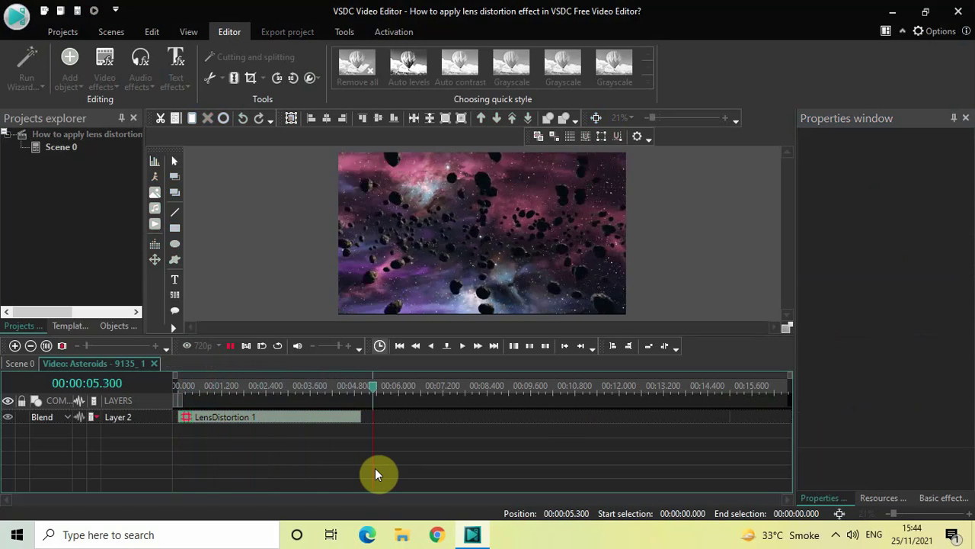
{"action": "key", "text": "space"}
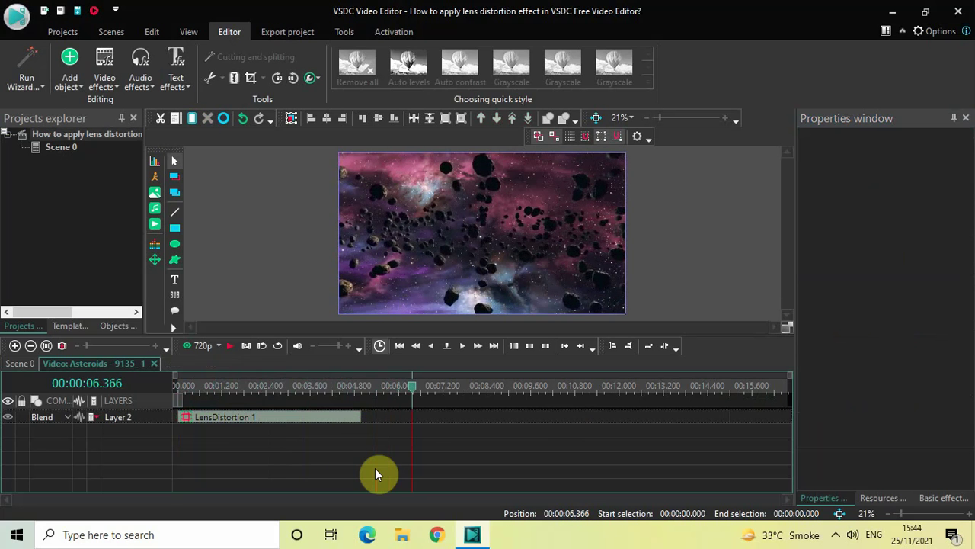
{"action": "left_click", "coordinate": [311, 425]}
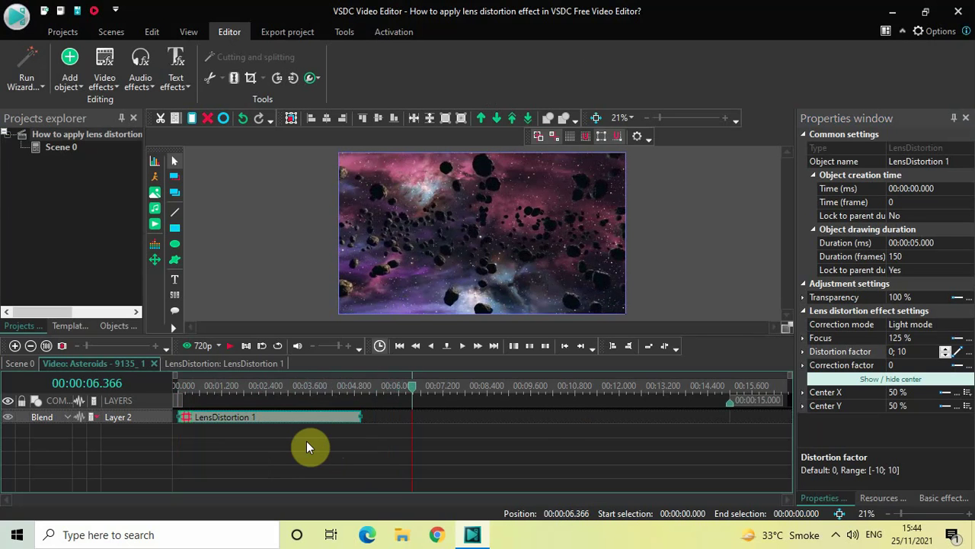
Step: Paste a copy of LensDistortion 1 and place it on Layer 2 starting at 5 s
{"action": "key", "text": "ctrl+v"}
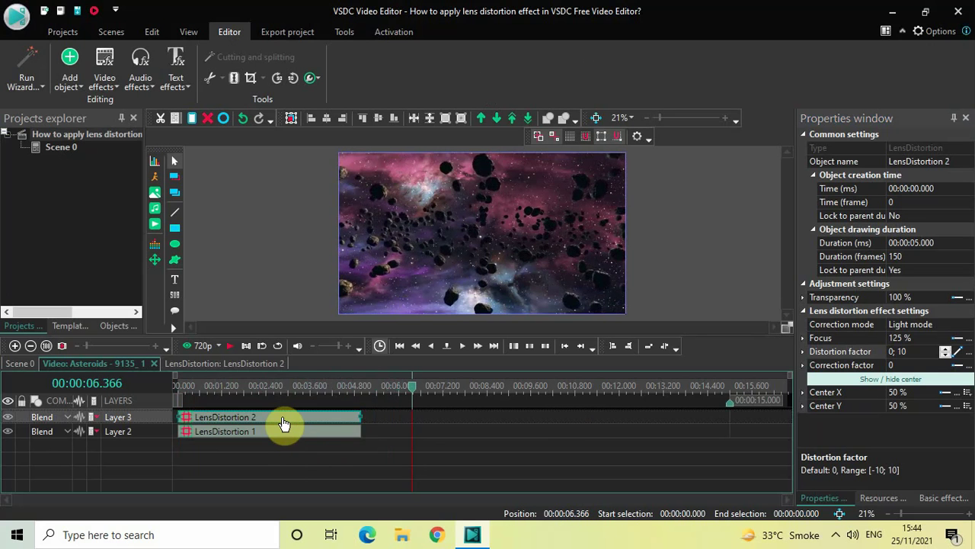
{"action": "left_click_drag", "start_coordinate": [282, 423], "coordinate": [325, 435]}
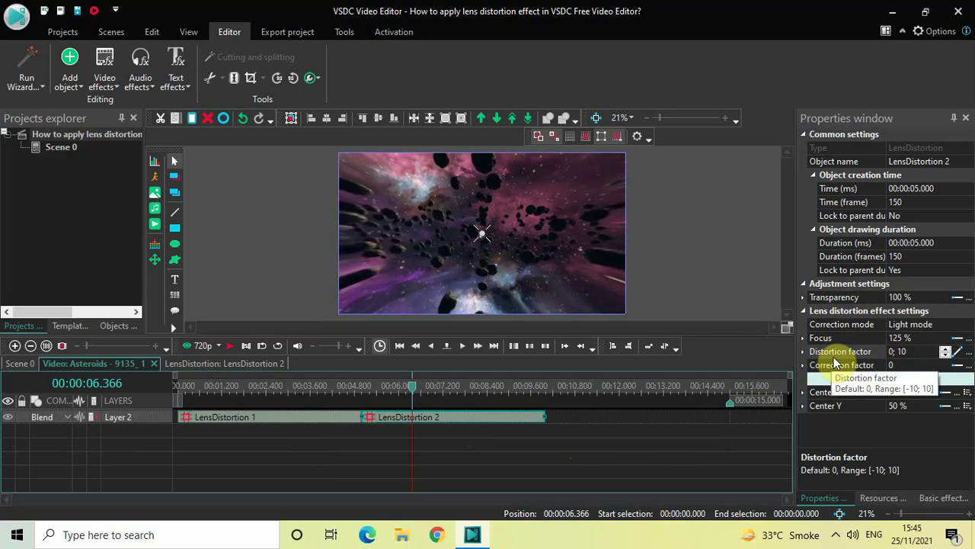
{"action": "left_click", "coordinate": [925, 353]}
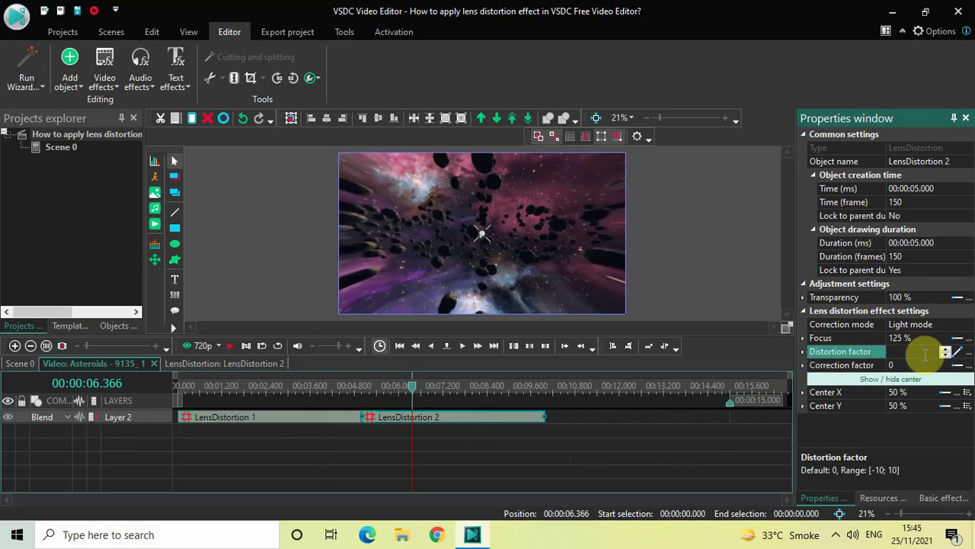
Step: Set LensDistortion 2's Distortion factor to 10; 0 and rewind the playhead to the start
{"action": "type", "text": "10"}
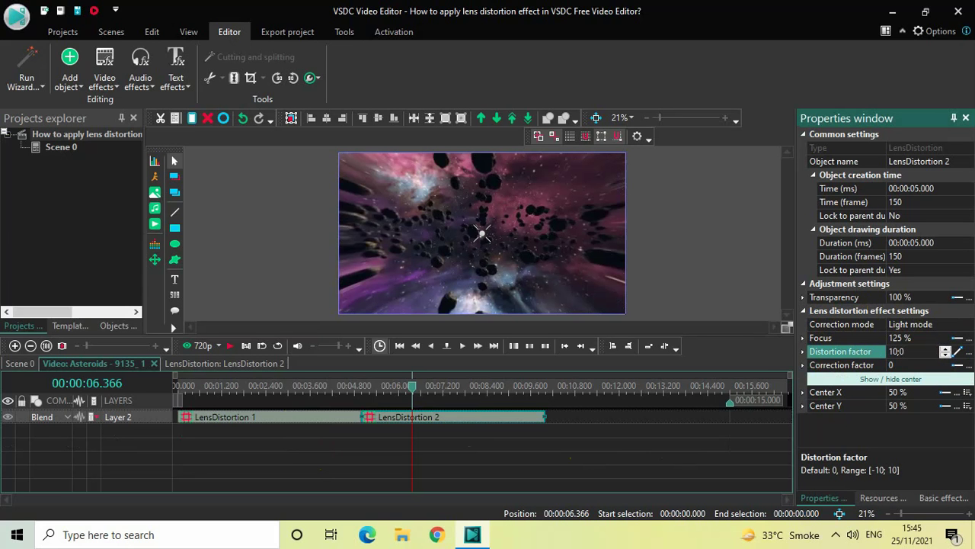
{"action": "key", "text": "Return"}
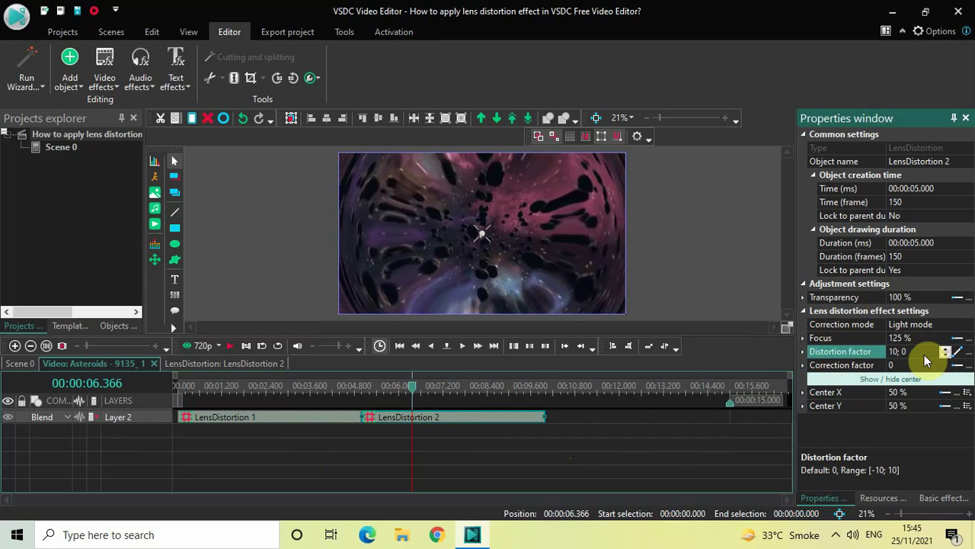
{"action": "left_click_drag", "start_coordinate": [408, 388], "coordinate": [137, 390]}
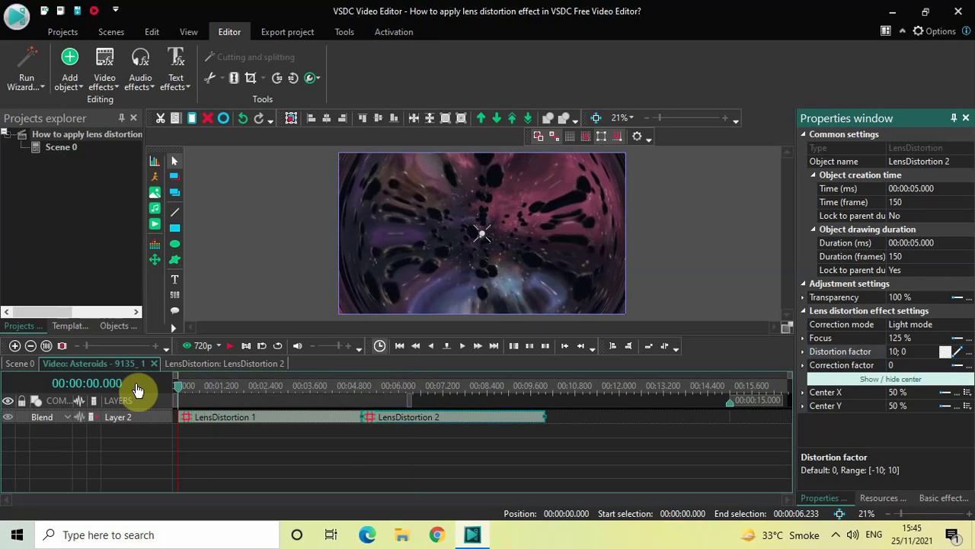
{"action": "left_click_drag", "start_coordinate": [409, 400], "coordinate": [98, 414]}
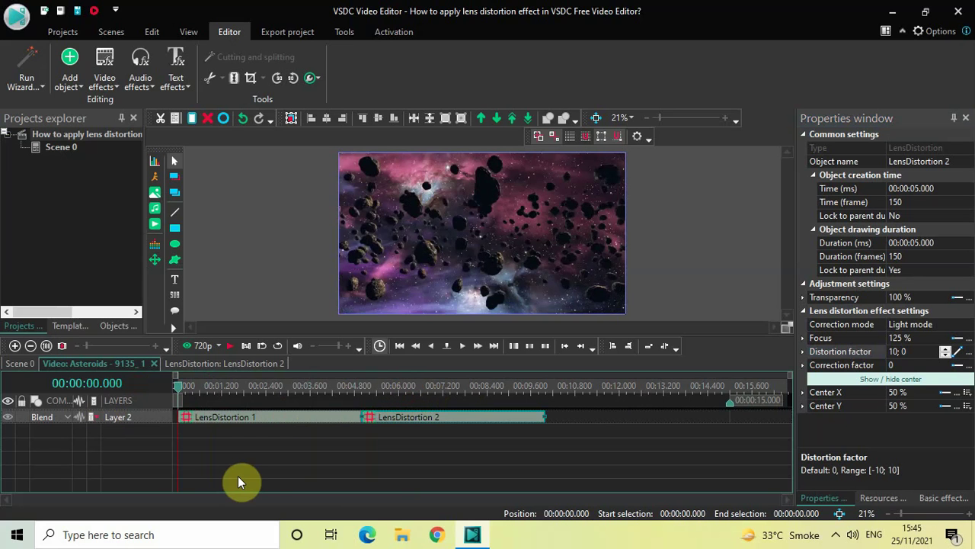
{"action": "key", "text": "space"}
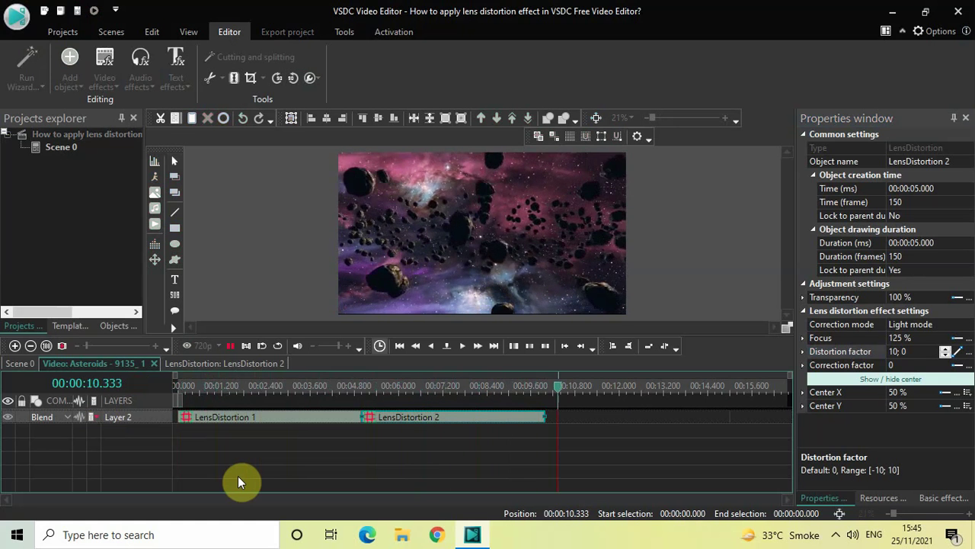
{"action": "key", "text": "space"}
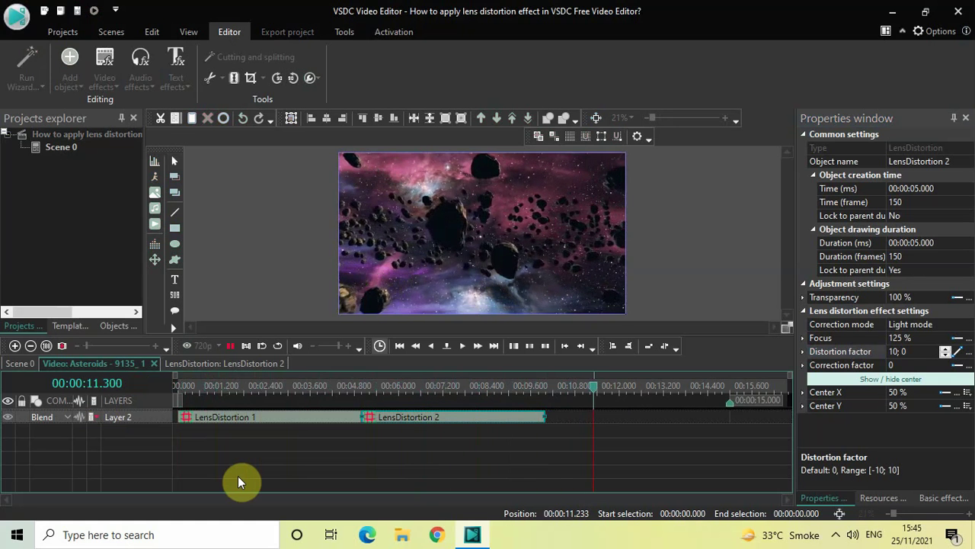
Step: Change LensDistortion 1's Distortion factor to 0; -10
{"action": "left_click", "coordinate": [240, 421]}
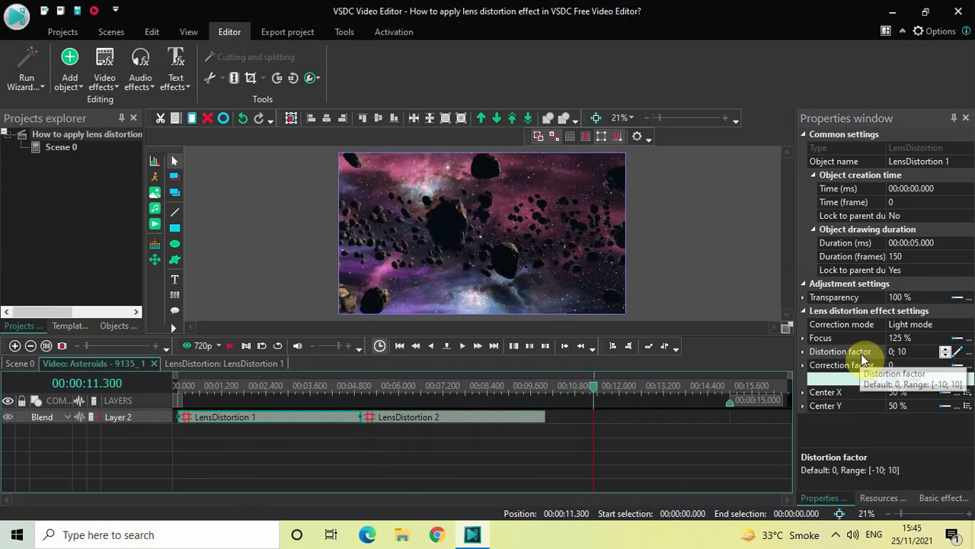
{"action": "left_click", "coordinate": [922, 350]}
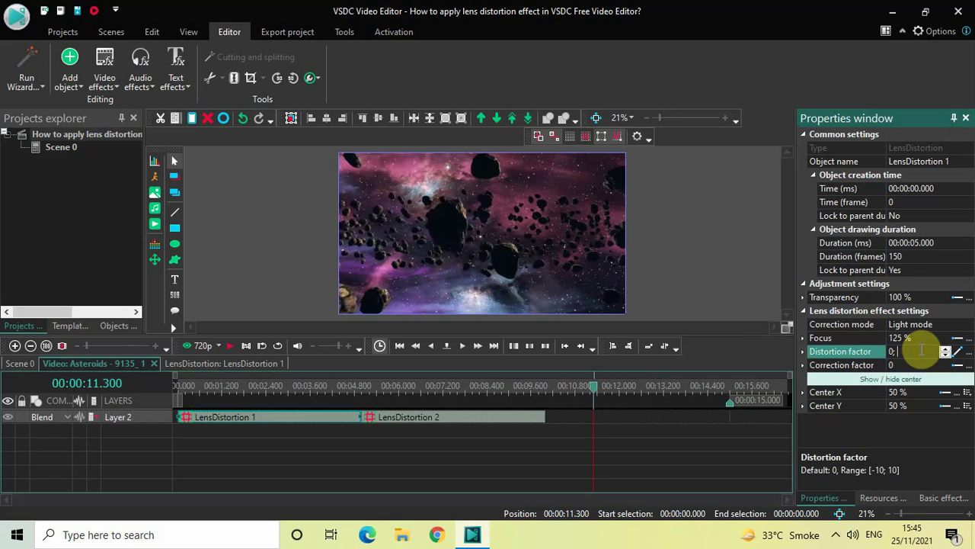
{"action": "type", "text": "-"}
Step: Change LensDistortion 2's Distortion factor to -10; 0 and rewind to the start
{"action": "left_click", "coordinate": [467, 420]}
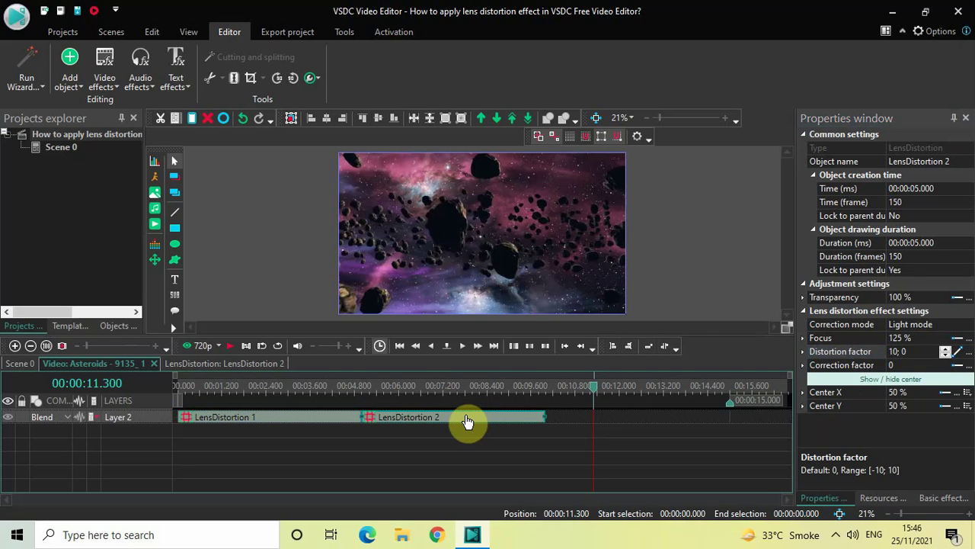
{"action": "left_click", "coordinate": [894, 351]}
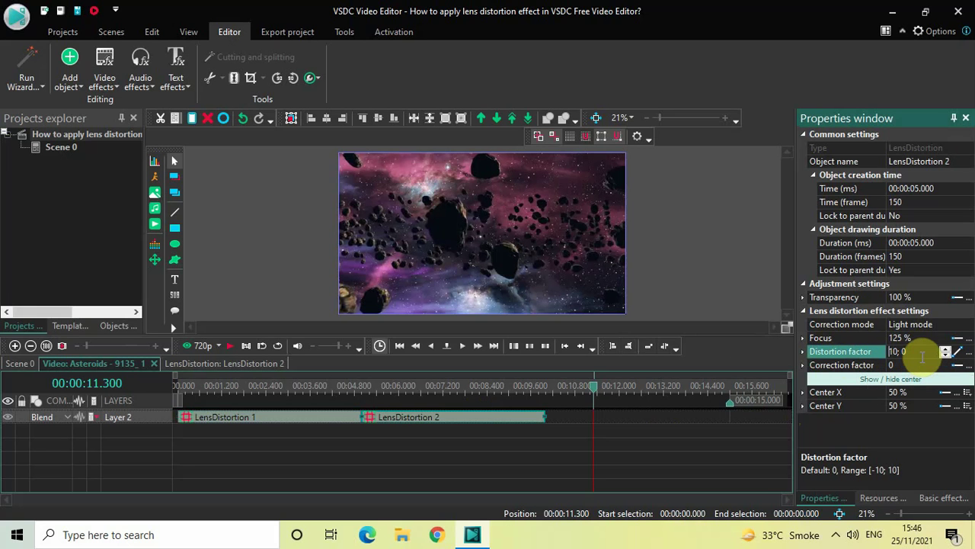
{"action": "type", "text": "-"}
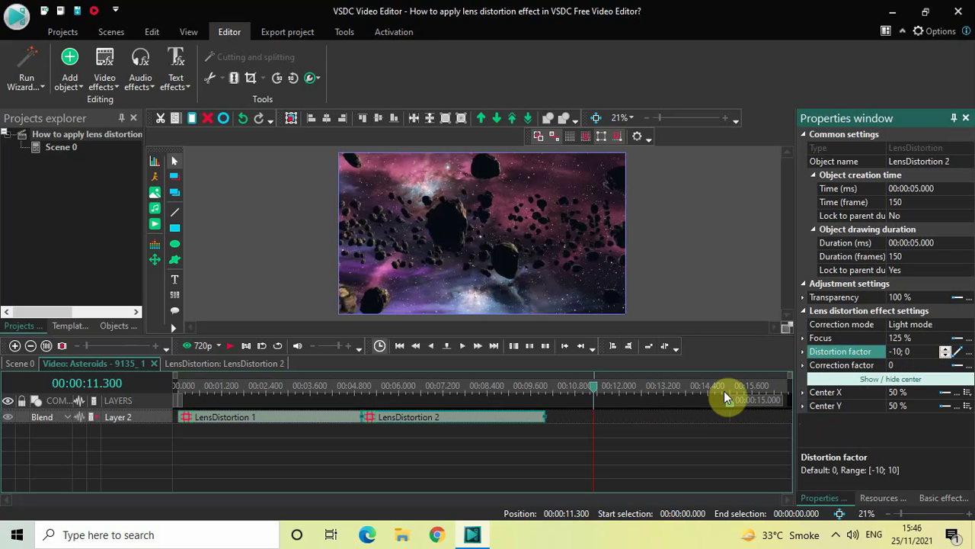
{"action": "left_click_drag", "start_coordinate": [597, 390], "coordinate": [113, 397]}
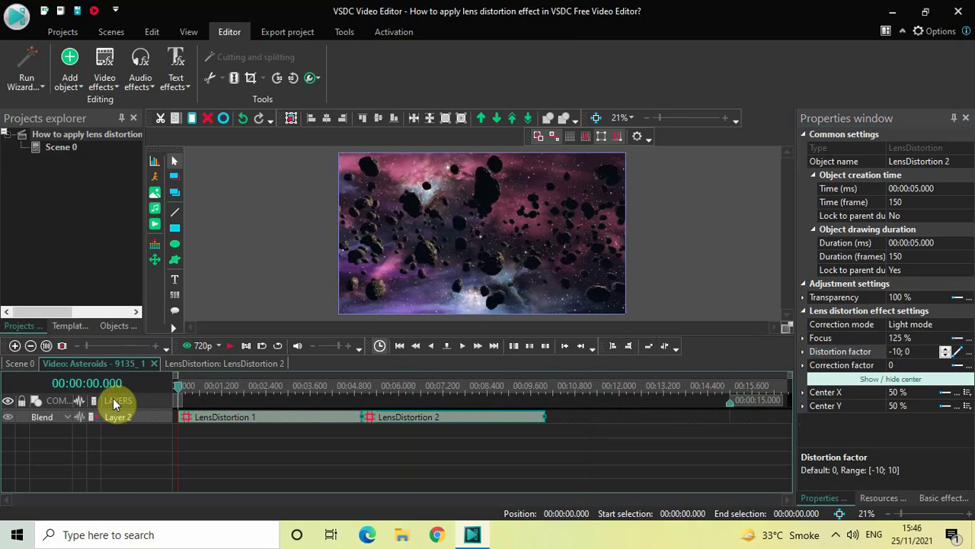
Step: Preview the negative warp and return to the timeline start
{"action": "key", "text": "space"}
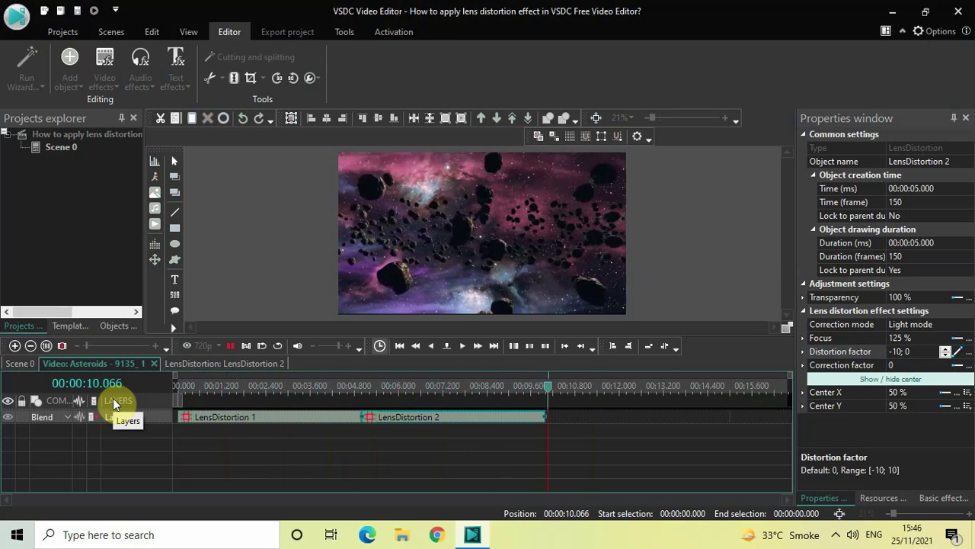
{"action": "key", "text": "space"}
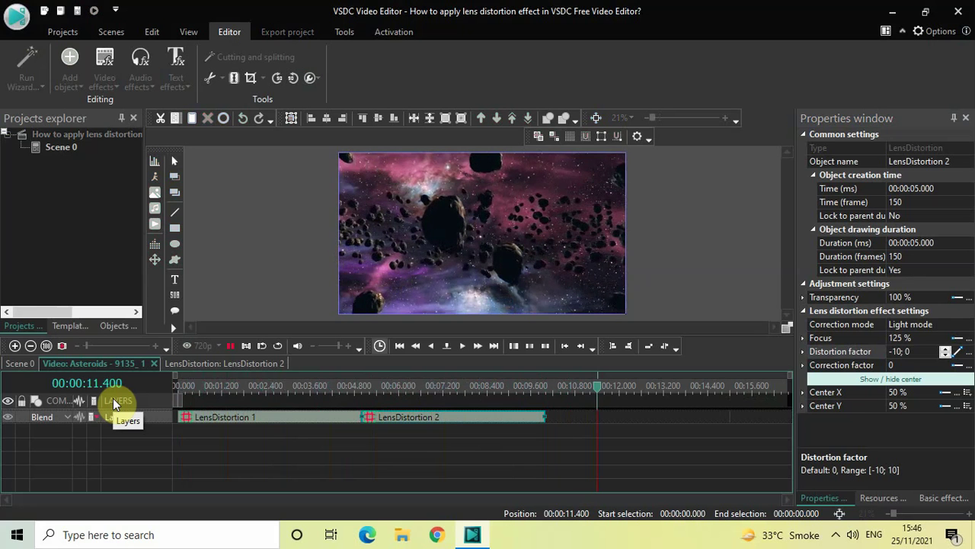
{"action": "left_click", "coordinate": [173, 381]}
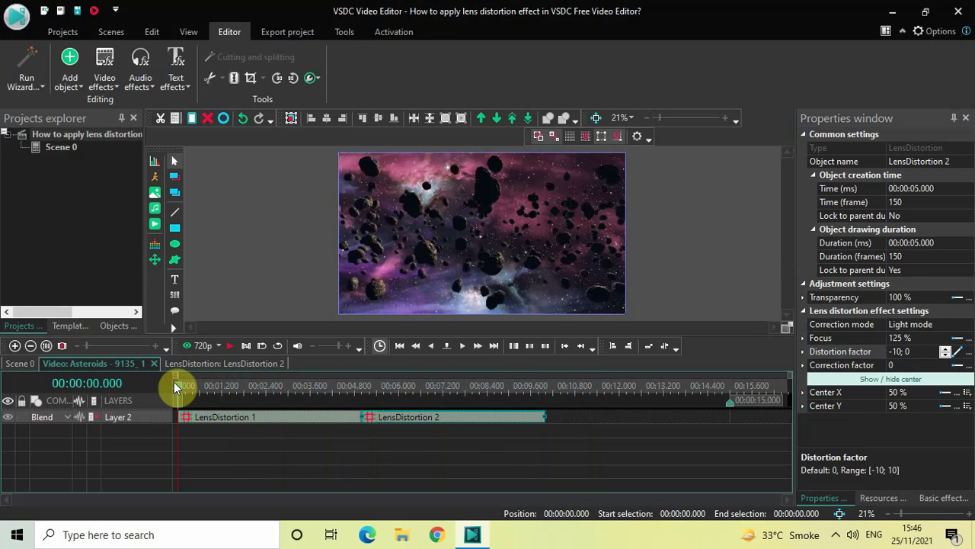
Step: Restore LensDistortion 1's Distortion factor to 0; 10 and play from the start
{"action": "left_click", "coordinate": [250, 420]}
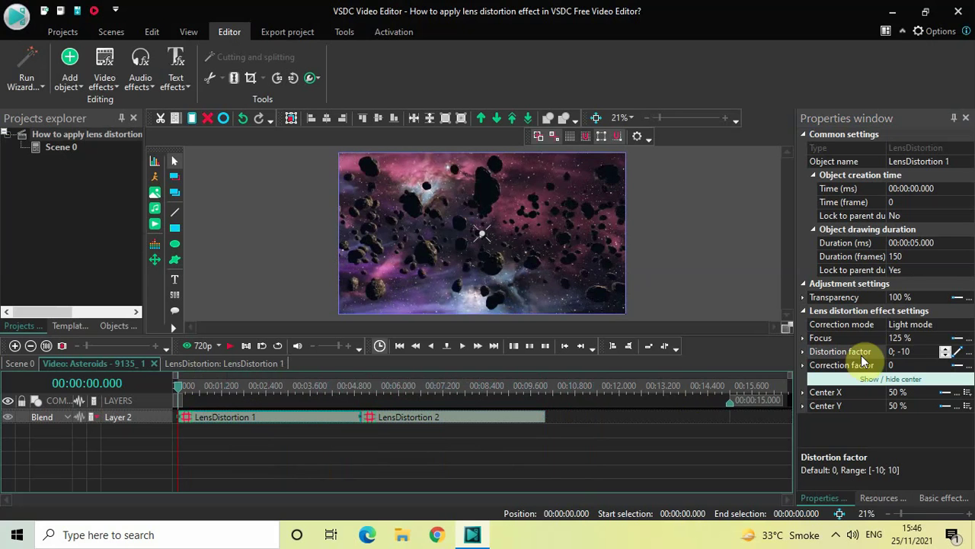
{"action": "left_click", "coordinate": [901, 352]}
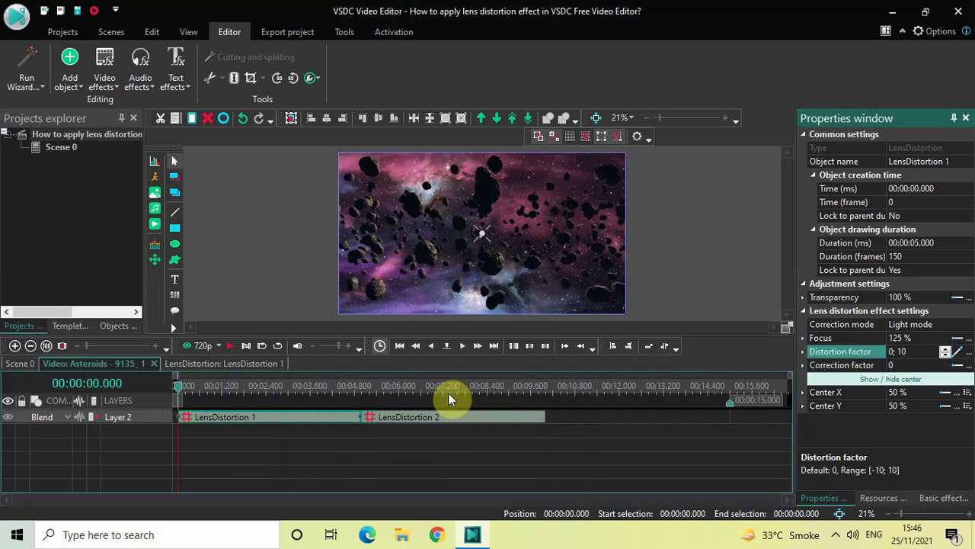
{"action": "key", "text": "space"}
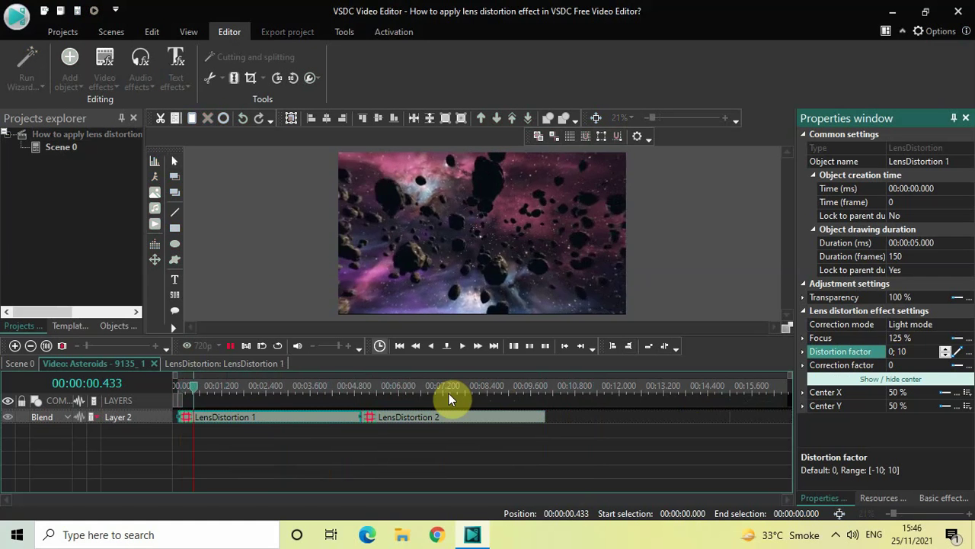